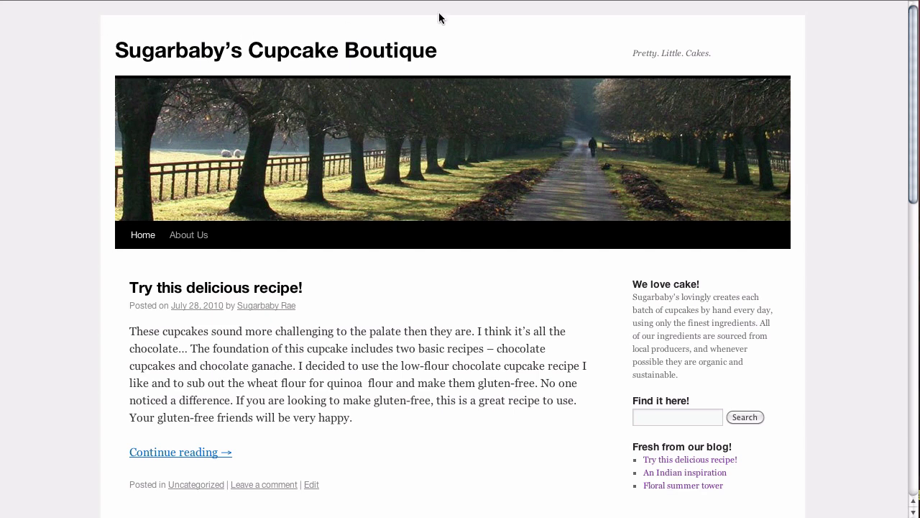
pyautogui.moveTo(913, 34)
pyautogui.mouseDown()
pyautogui.moveTo(914, 116)
pyautogui.moveTo(903, 27)
pyautogui.mouseUp()
pyautogui.moveTo(913, 58)
pyautogui.mouseDown()
pyautogui.moveTo(909, 342)
pyautogui.moveTo(910, 40)
pyautogui.mouseUp()
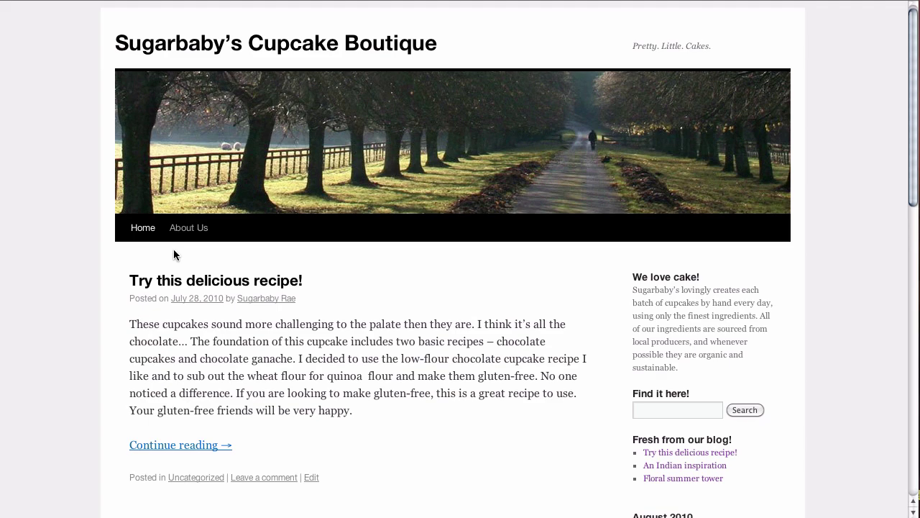
pyautogui.moveTo(914, 118); pyautogui.dragTo(888, 89)
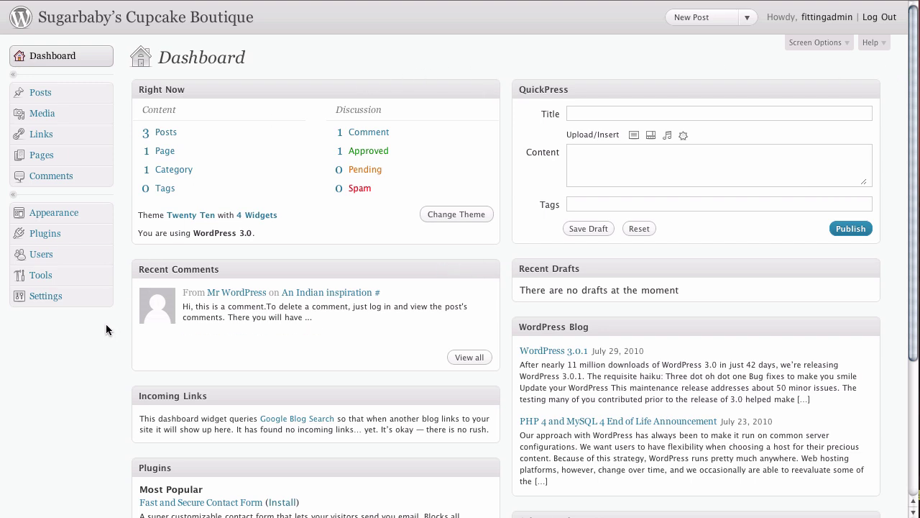
# - Start a new page from the site's page list and title it Home
pyautogui.click(105, 156)
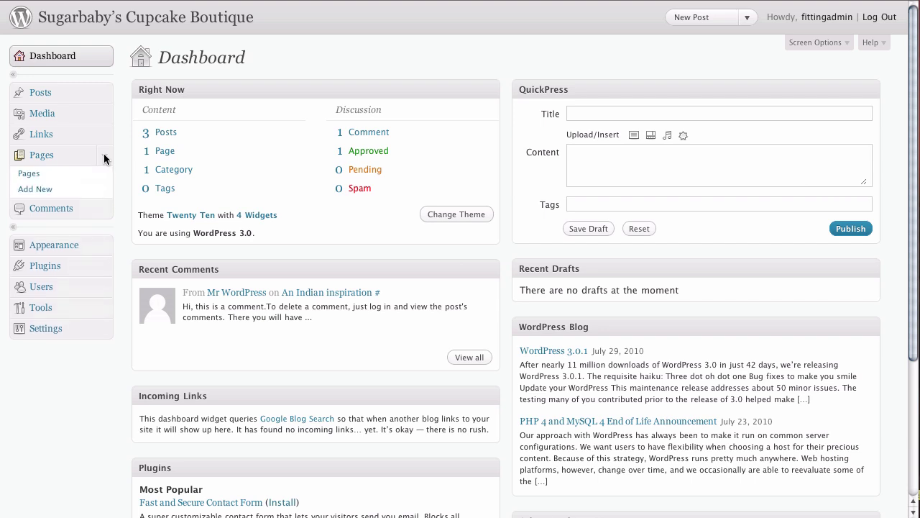
pyautogui.click(34, 174)
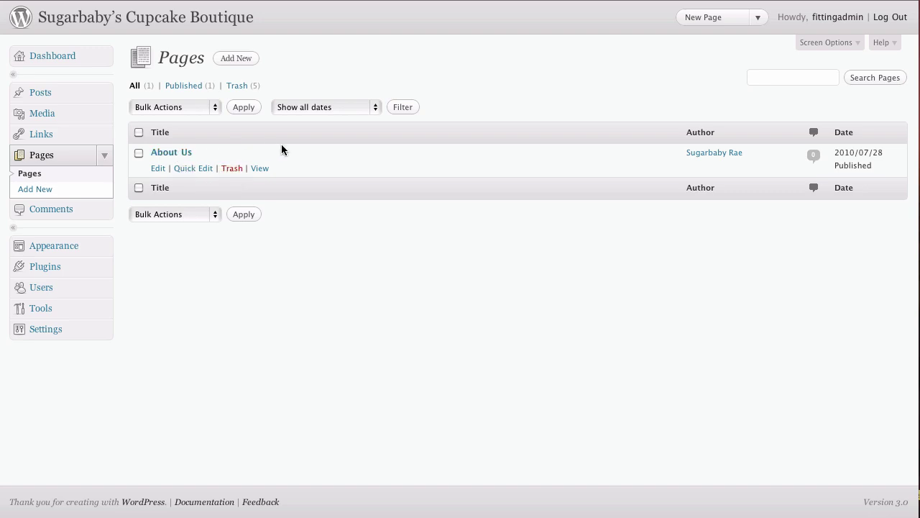
pyautogui.click(235, 58)
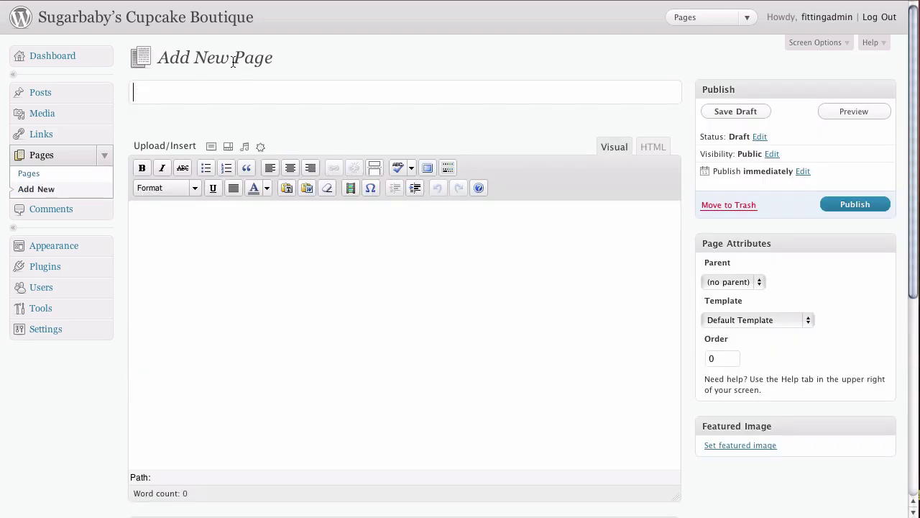
pyautogui.write('Home')
# - Insert the copied bakery text into the Home page as plain text and publish the page
pyautogui.click(287, 189)
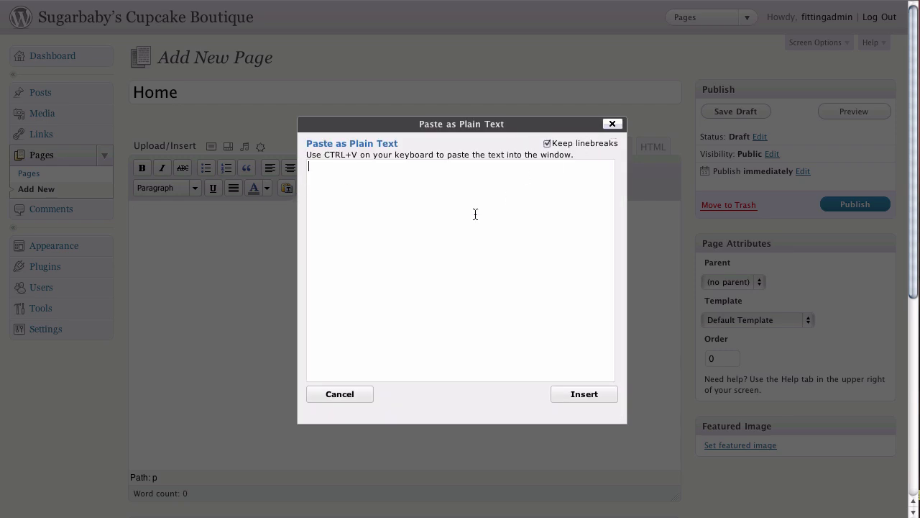
pyautogui.hotkey('ctrl', 'v')
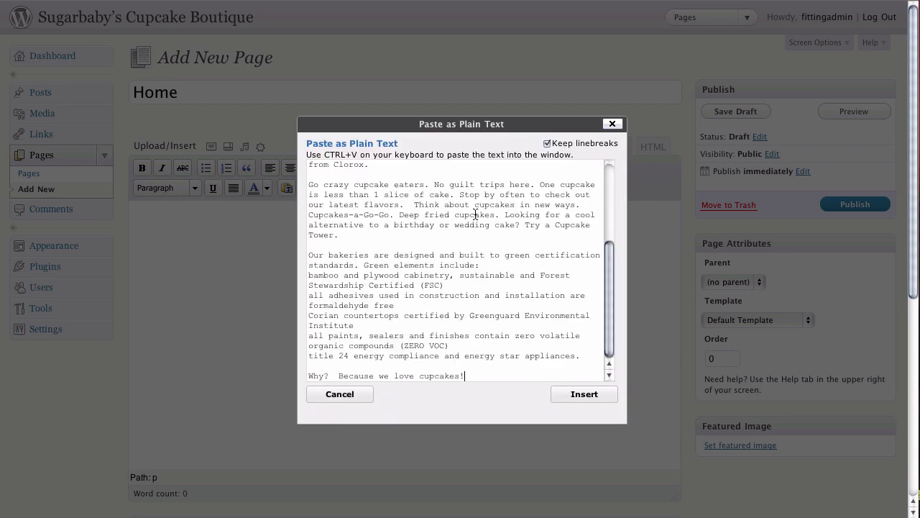
pyautogui.click(584, 394)
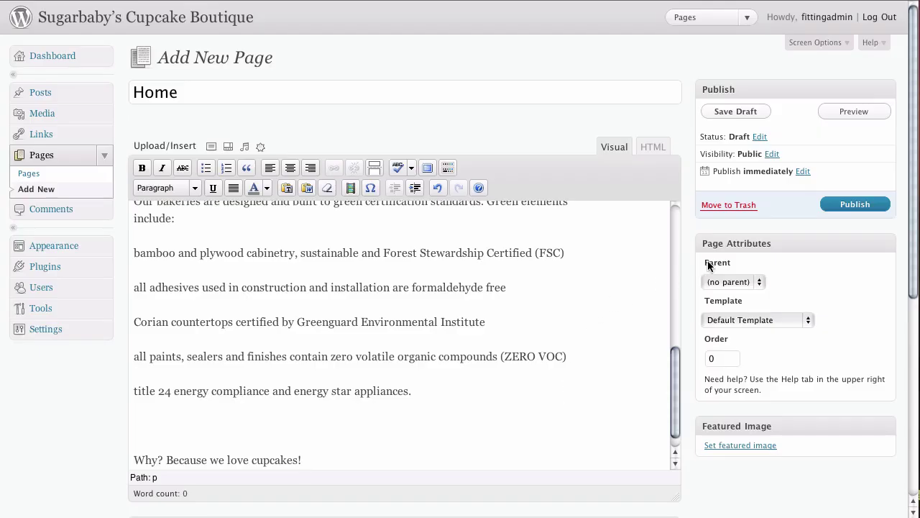
pyautogui.click(841, 206)
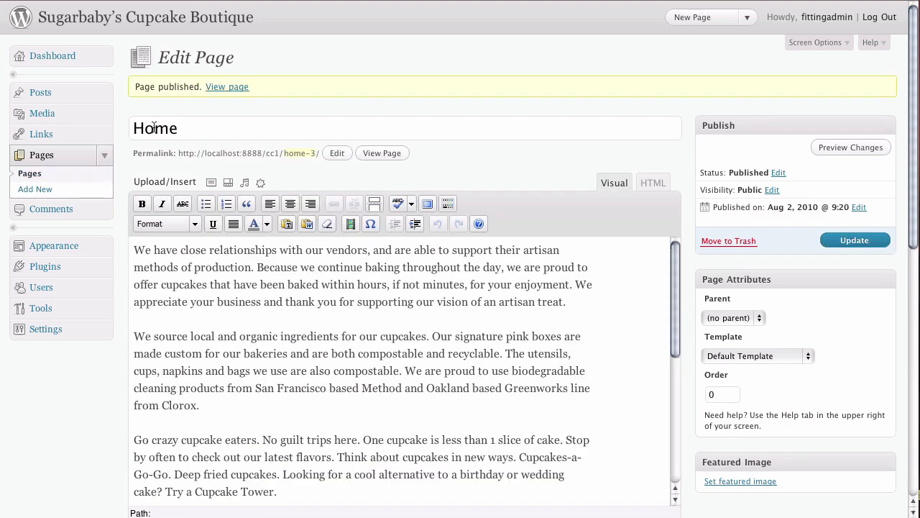
# - Create another page titled Blog, leave its content empty, and publish it
pyautogui.click(34, 189)
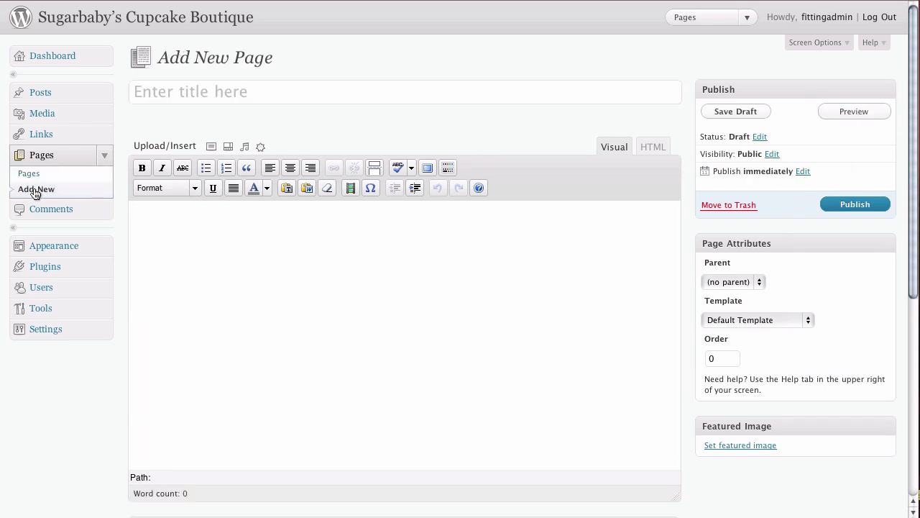
pyautogui.click(231, 92)
pyautogui.write('Blo')
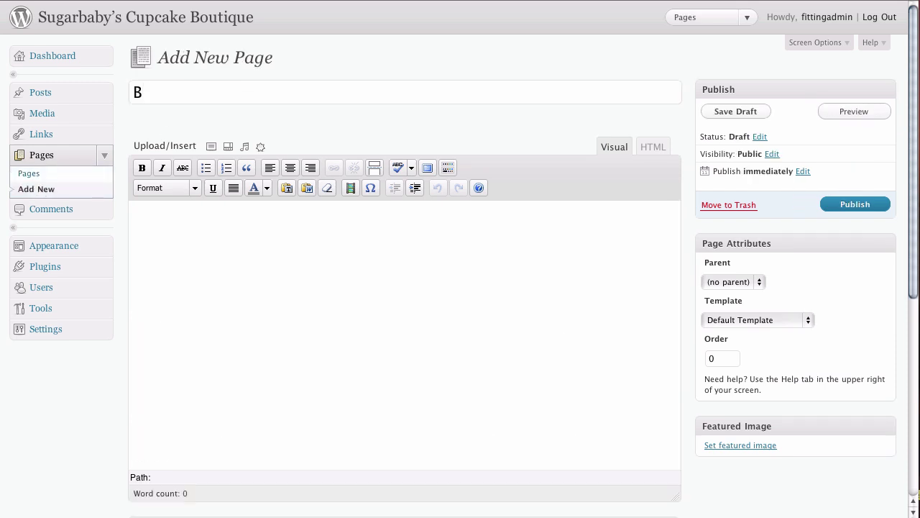
pyautogui.write('g')
pyautogui.click(340, 238)
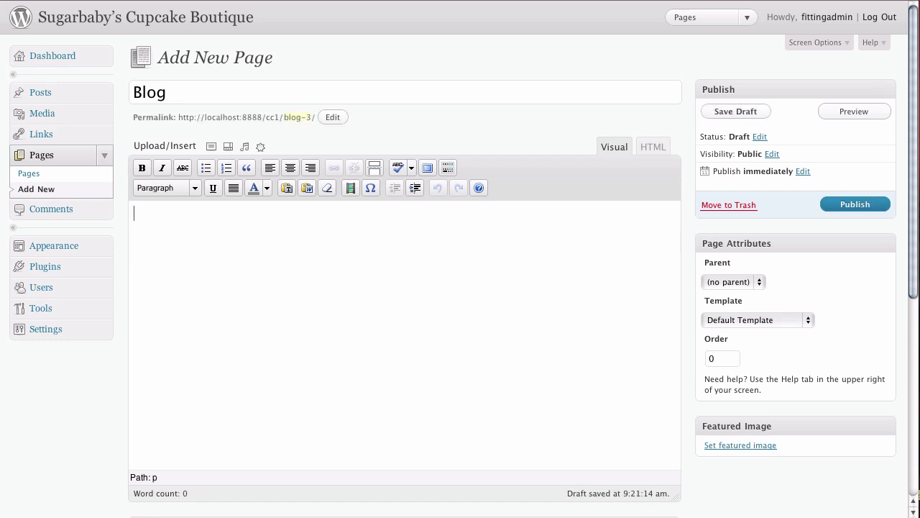
pyautogui.click(864, 205)
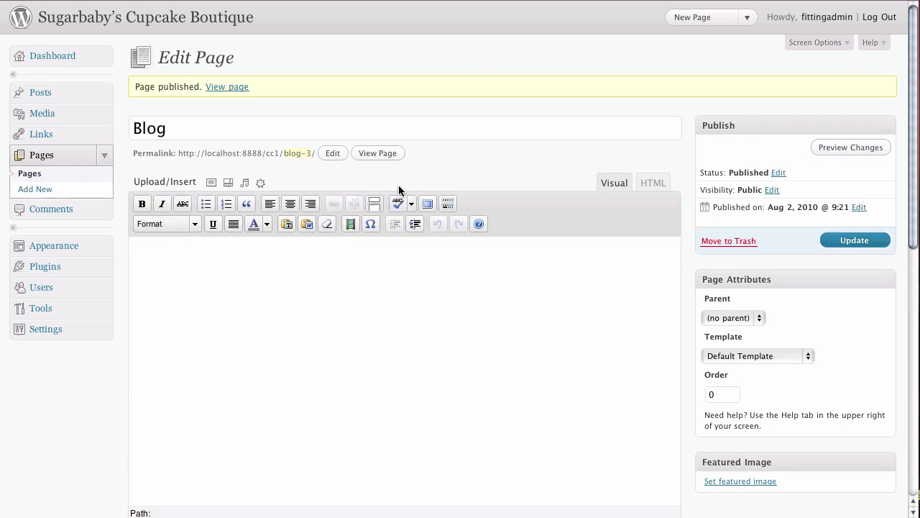
# - View the live site and look through its default home listing, the new Home page and the Blog page
pyautogui.click(205, 18)
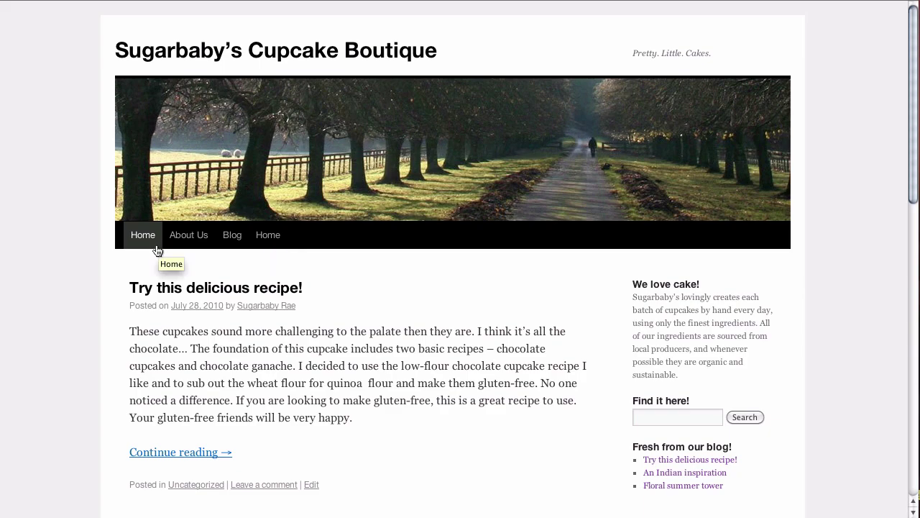
pyautogui.scroll(-15, 392, 318)
pyautogui.scroll(15, 393, 318)
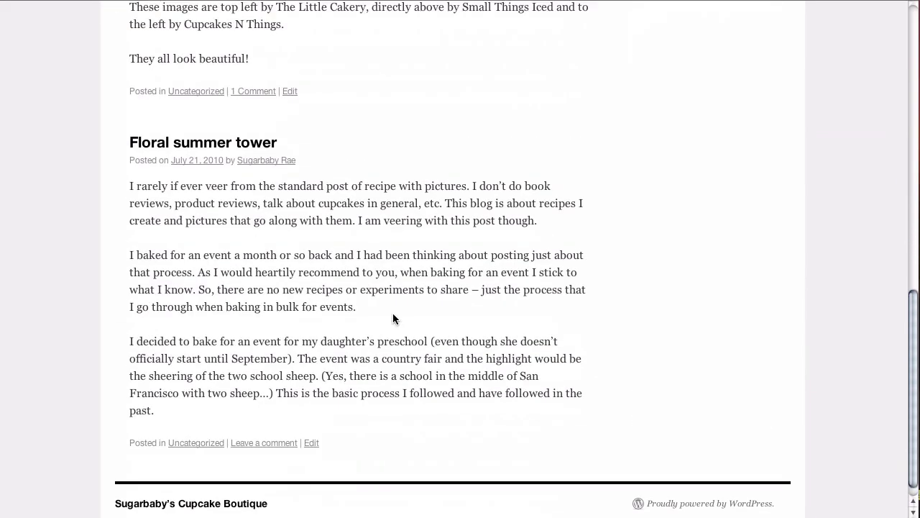
pyautogui.click(265, 235)
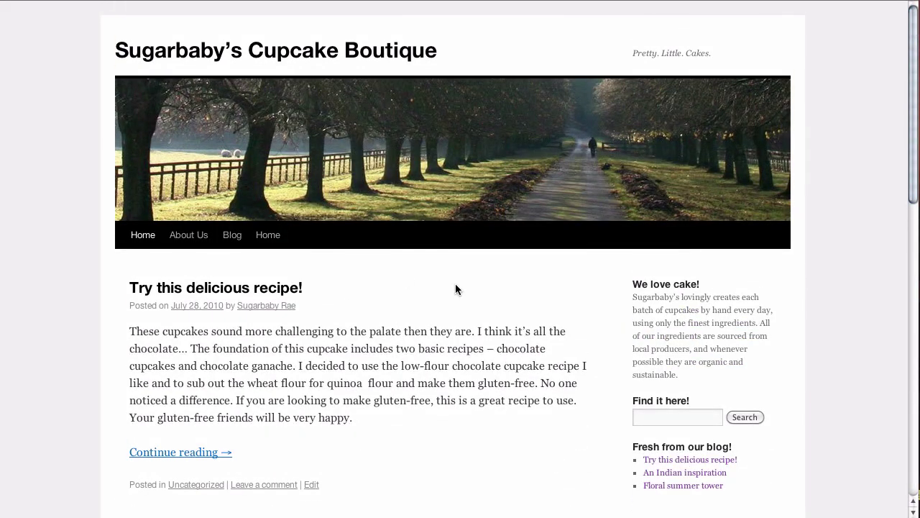
pyautogui.scroll(-9, 455, 290)
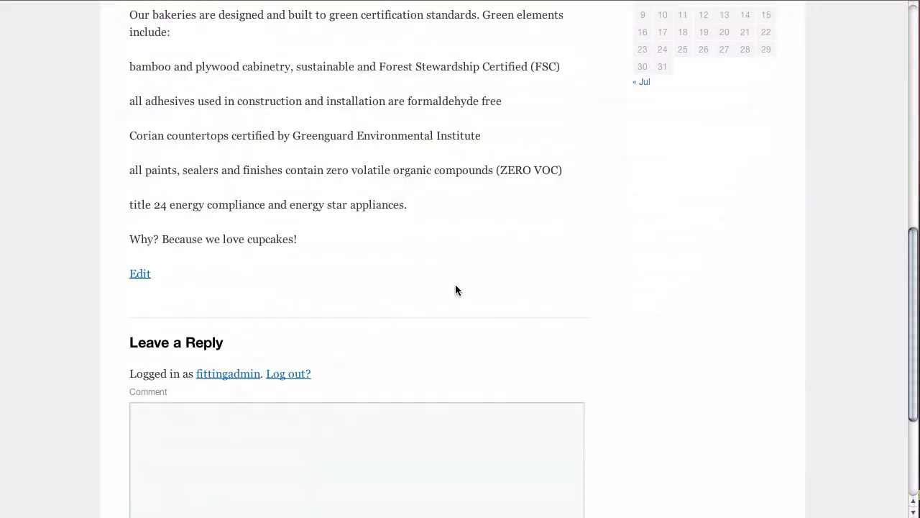
pyautogui.scroll(9, 455, 287)
pyautogui.scroll(1, 456, 287)
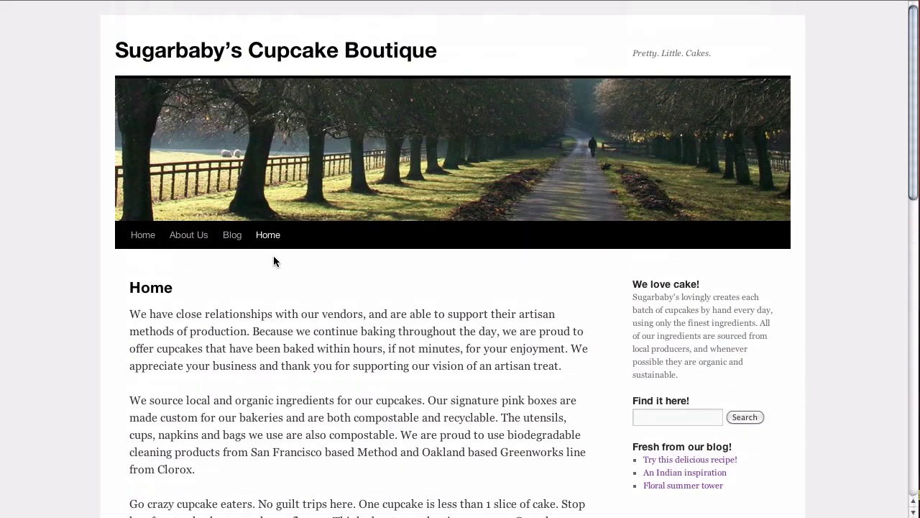
pyautogui.click(232, 241)
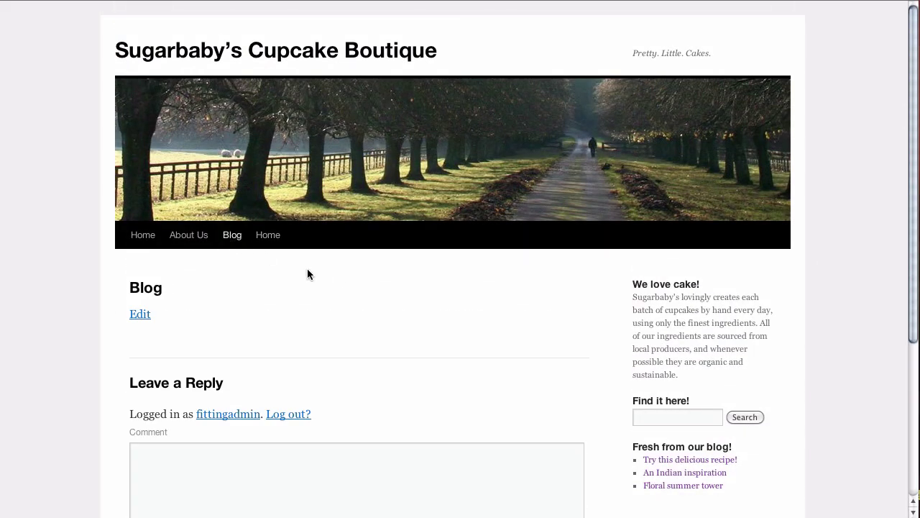
pyautogui.scroll(-5, 350, 292)
pyautogui.scroll(5, 351, 297)
pyautogui.press('super+bracketleft')
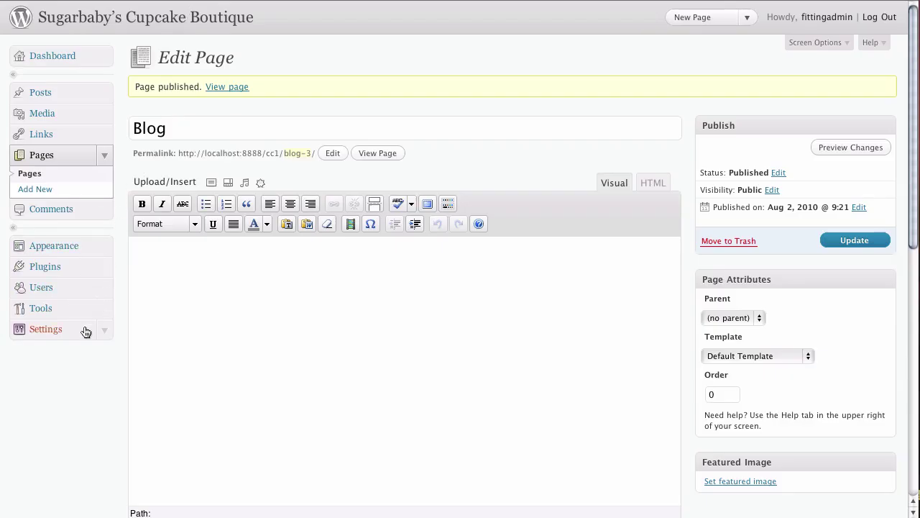
# - In the Reading settings, display a static page with Home as front page and Blog as posts page, and save the changes
pyautogui.click(58, 332)
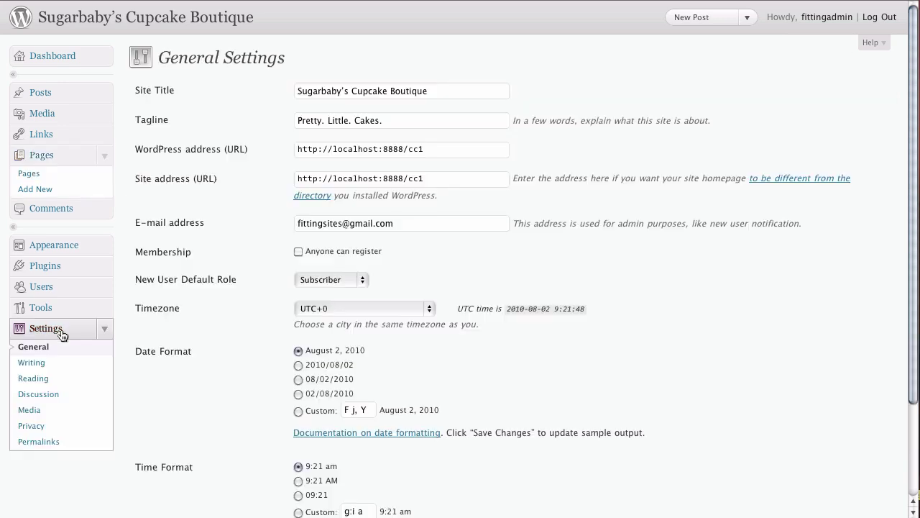
pyautogui.click(34, 381)
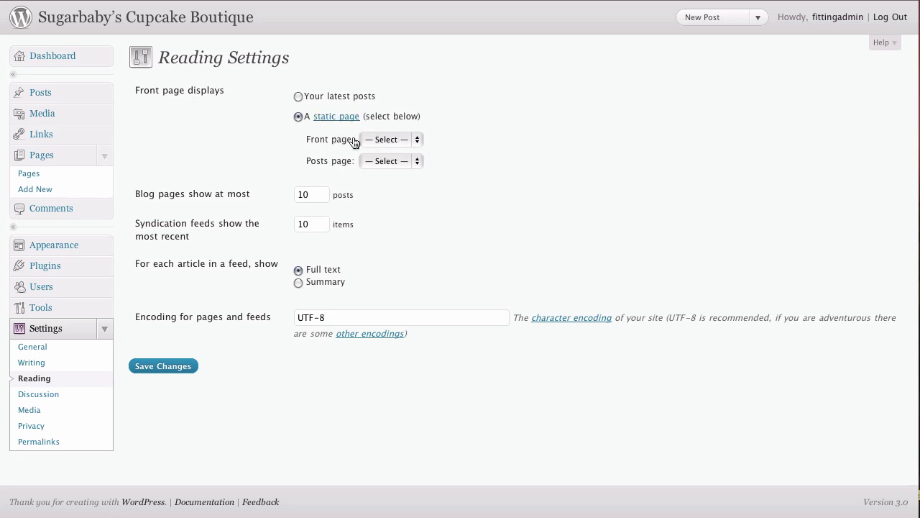
pyautogui.click(418, 141)
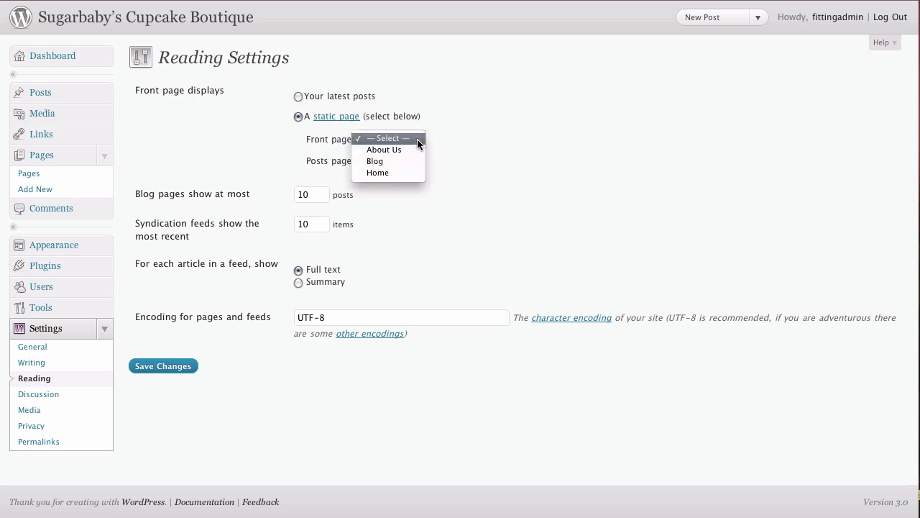
pyautogui.click(390, 174)
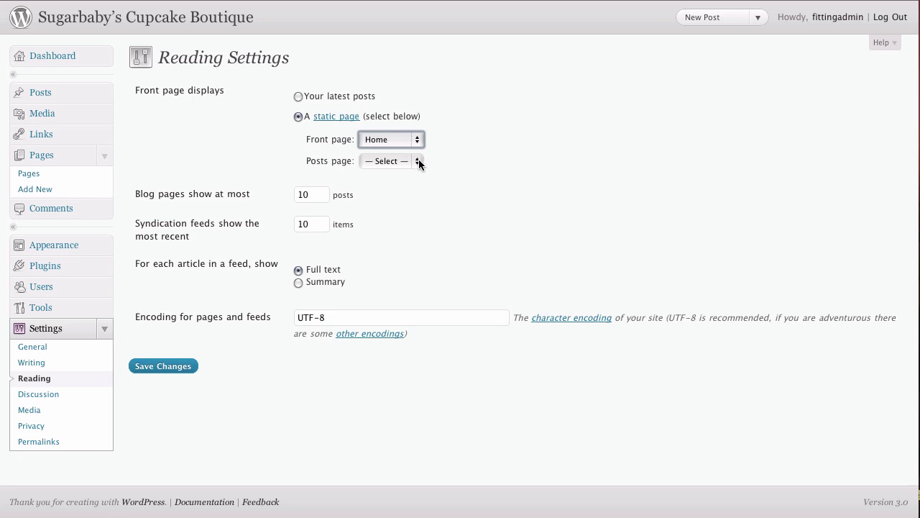
pyautogui.click(419, 162)
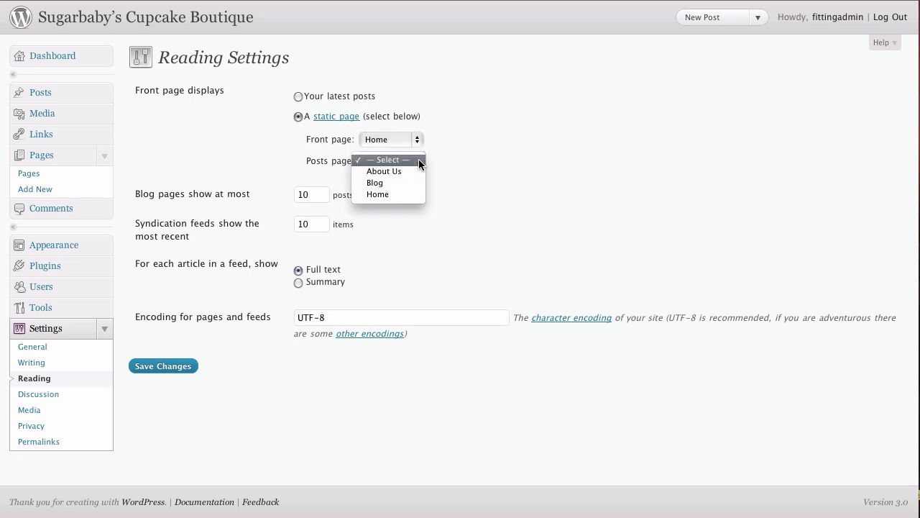
pyautogui.click(381, 183)
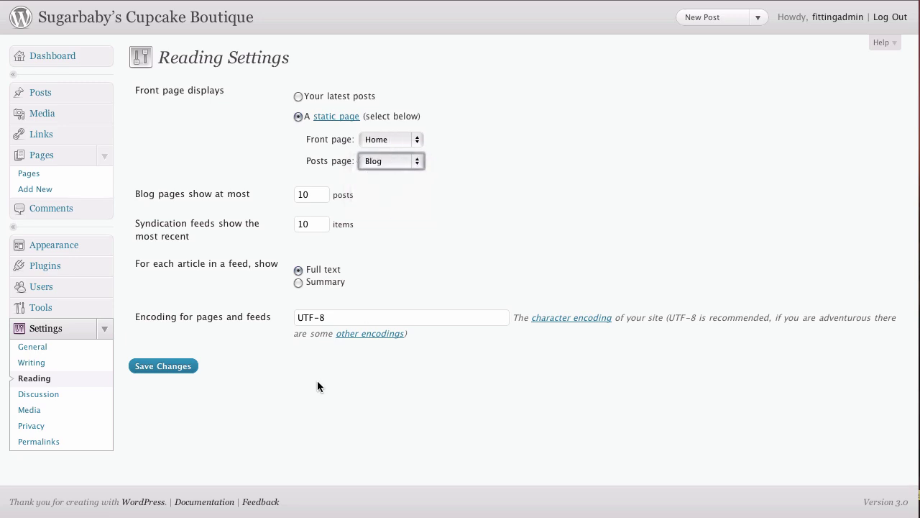
pyautogui.click(142, 368)
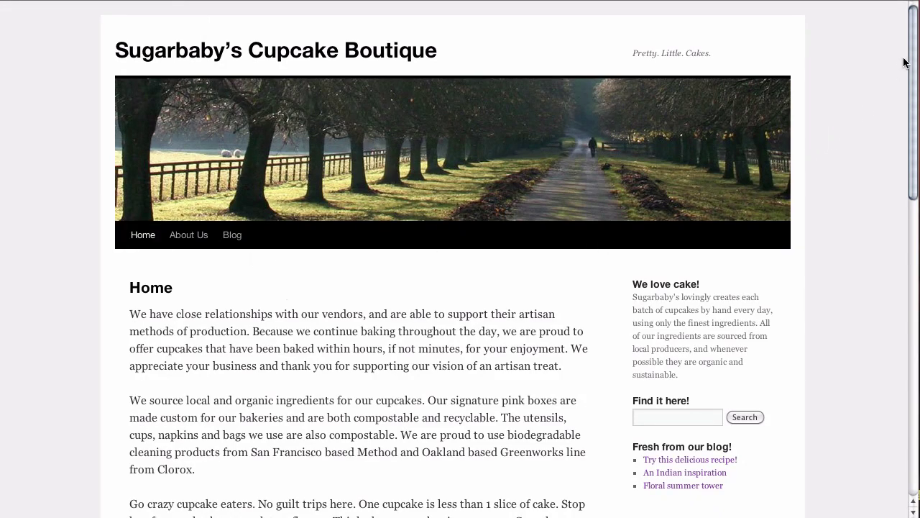
# - Check the live site's front page and open its Blog page to review the posts
pyautogui.moveTo(912, 53); pyautogui.dragTo(881, 66)
pyautogui.click(231, 236)
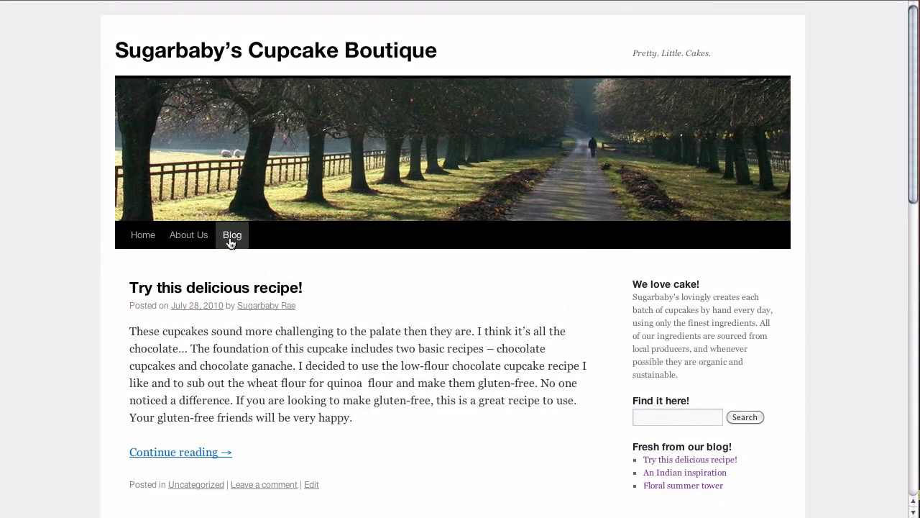
pyautogui.moveTo(912, 70); pyautogui.dragTo(917, 45)
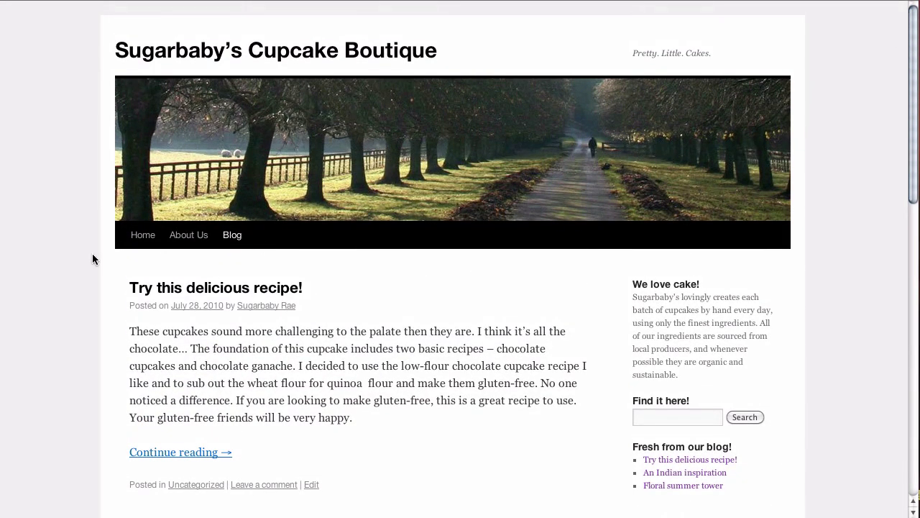